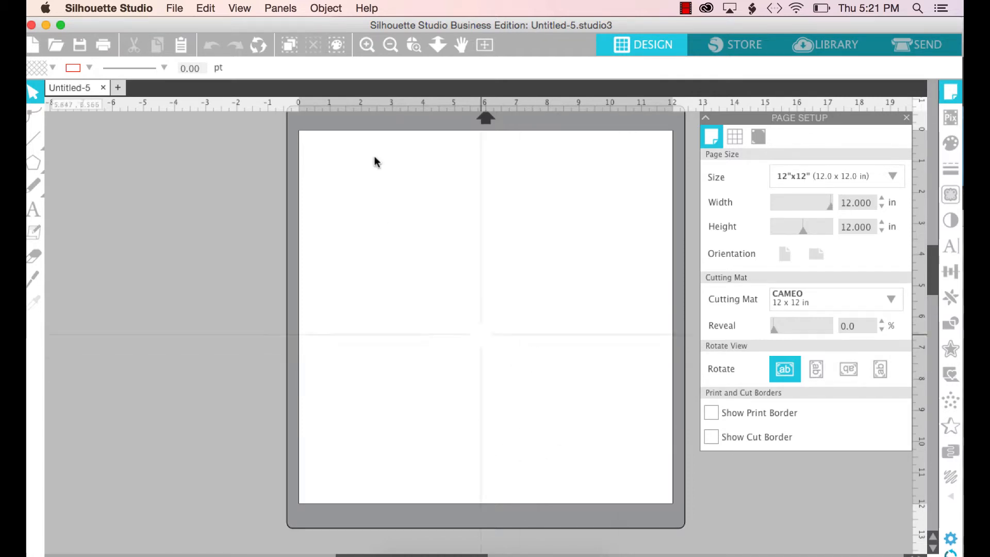
Open the design library
left_click(174, 9)
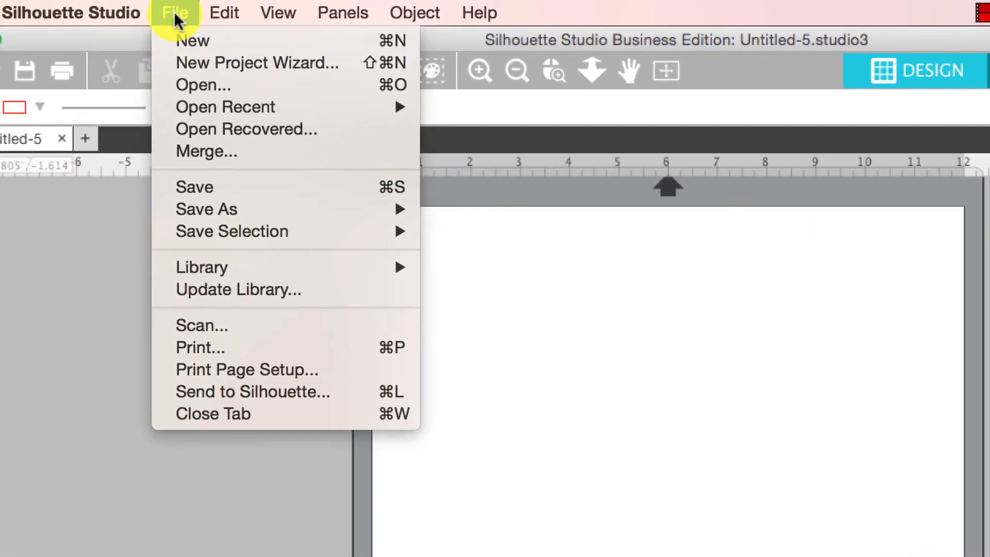
mouse_move(267, 269)
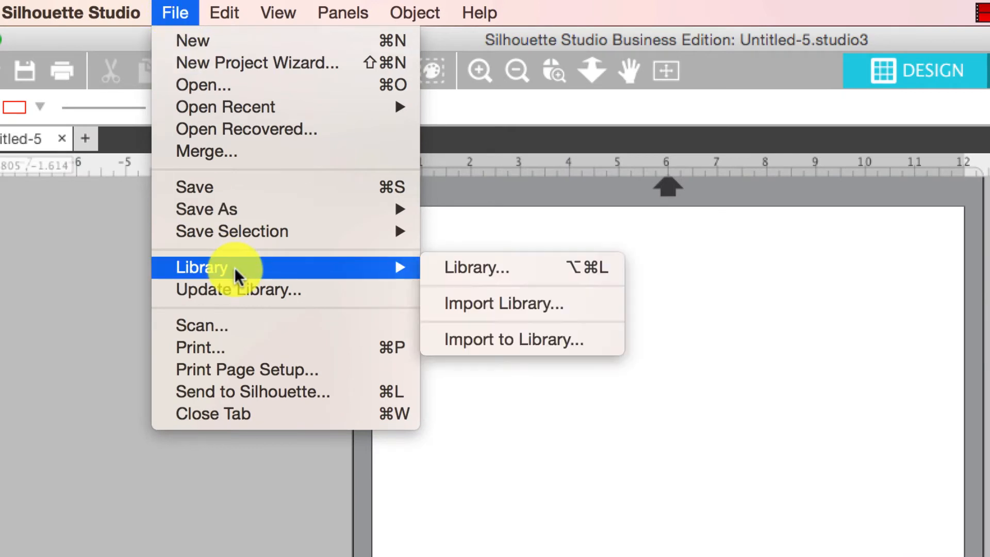
left_click(466, 268)
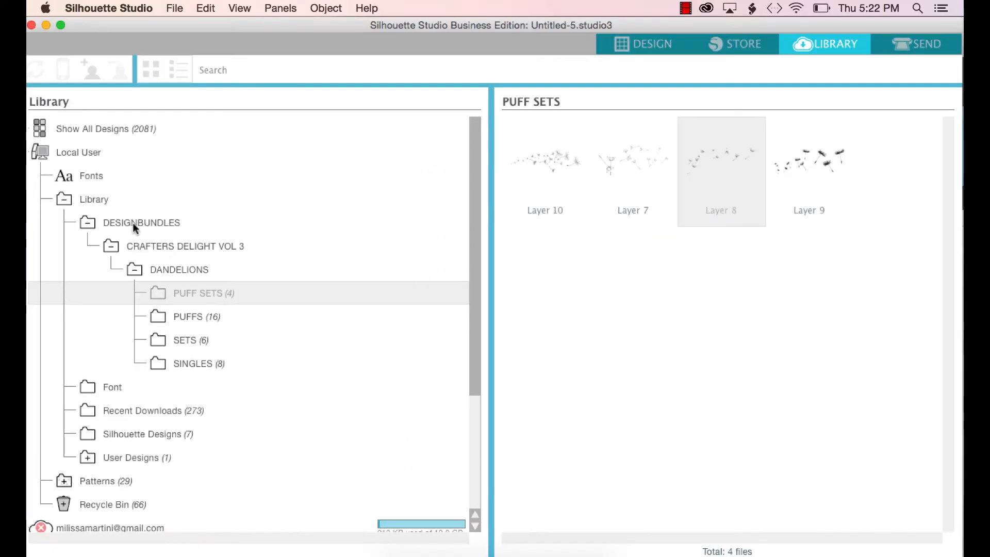
Review the DESIGNBUNDLES and CRAFTERS DELIGHT VOL 3 folder hierarchy in the local library, and collapse the DANDELIONS folder
left_click(132, 222)
left_click(79, 199)
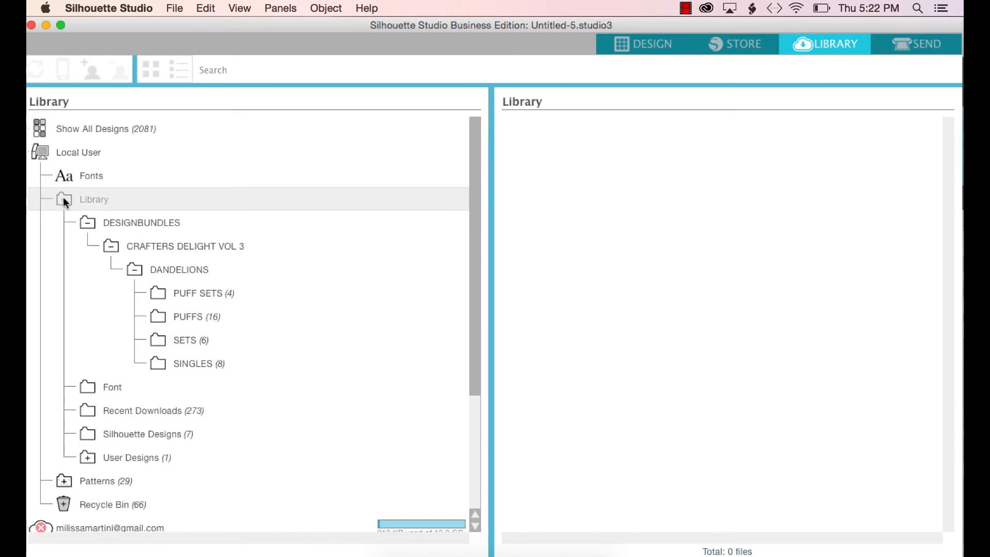
left_click(64, 199)
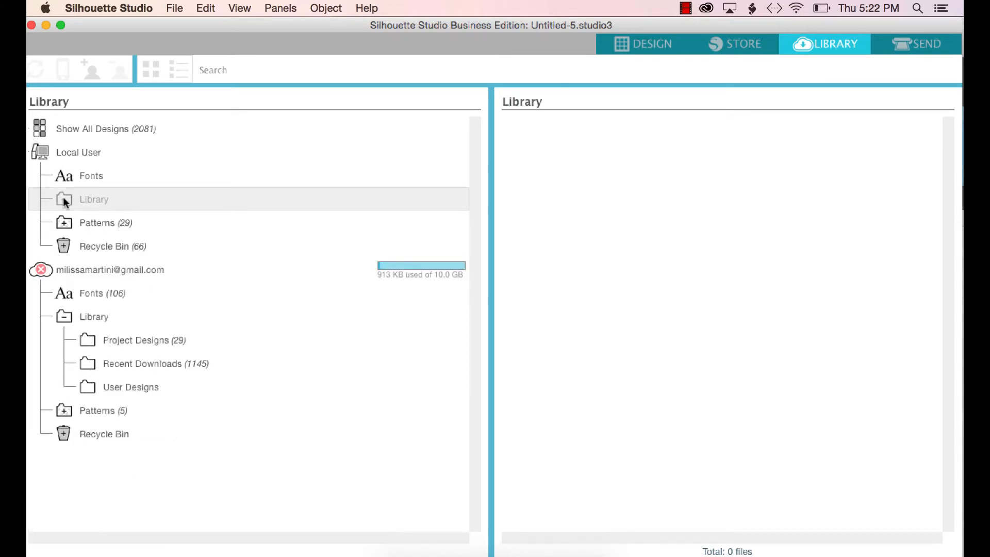
left_click(64, 199)
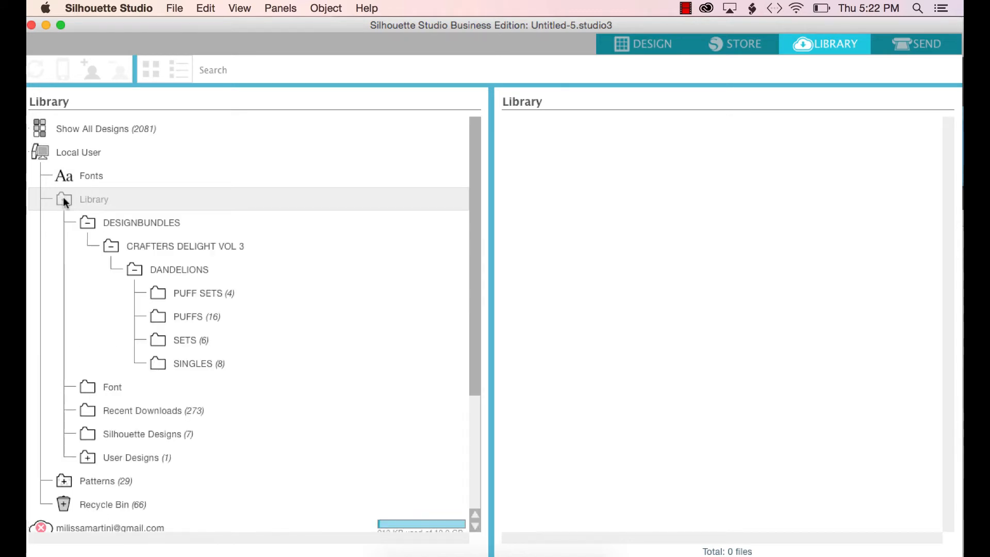
left_click(121, 221)
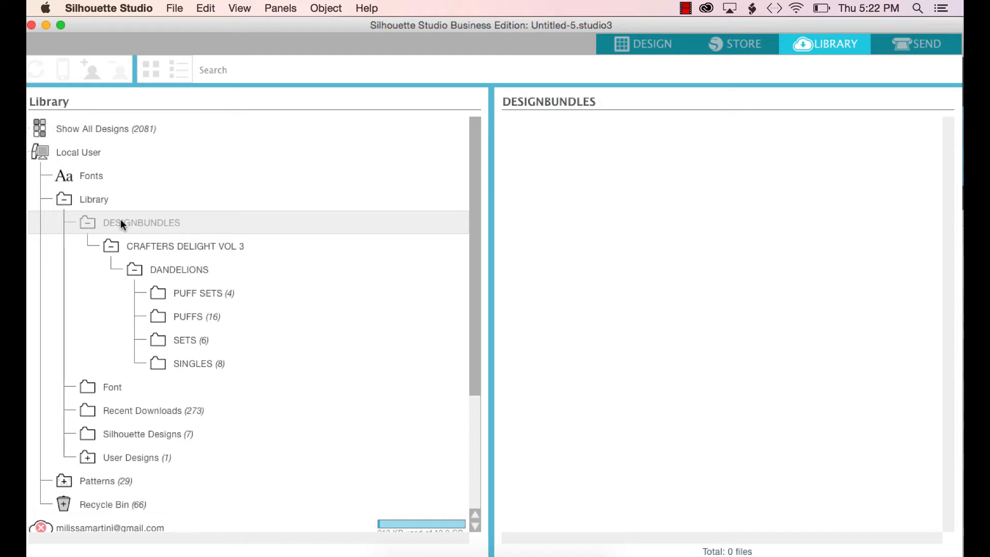
left_click(148, 247)
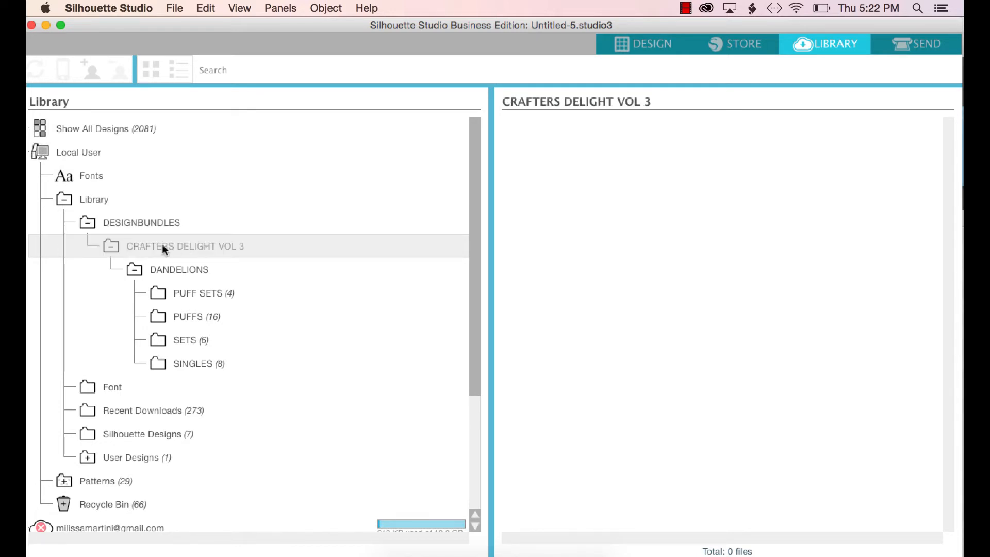
left_click(134, 270)
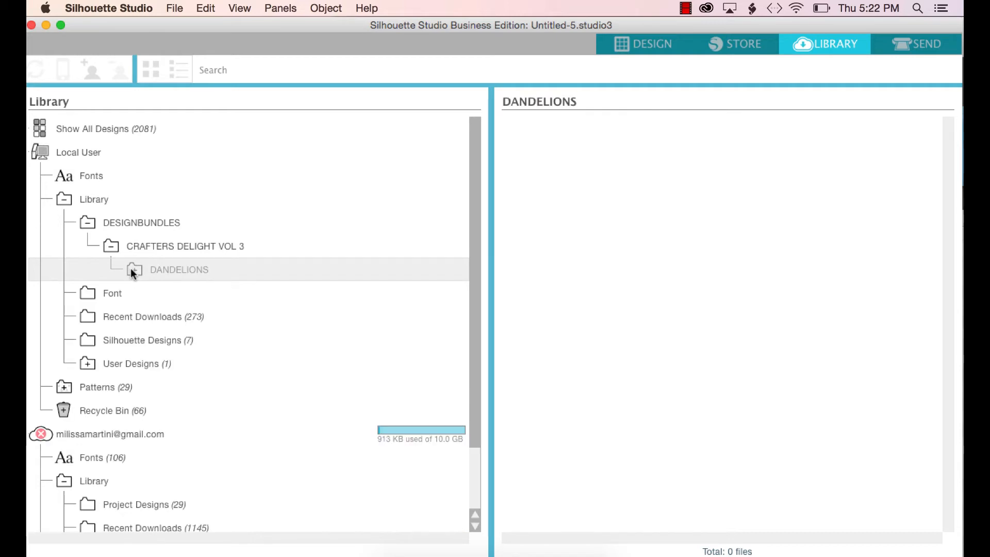
Switch to Finder and locate the SVG folder inside Zodiac Shapes, Words, in the DesignBundles-Crafters-Delight-Vol3 download
left_click(394, 553)
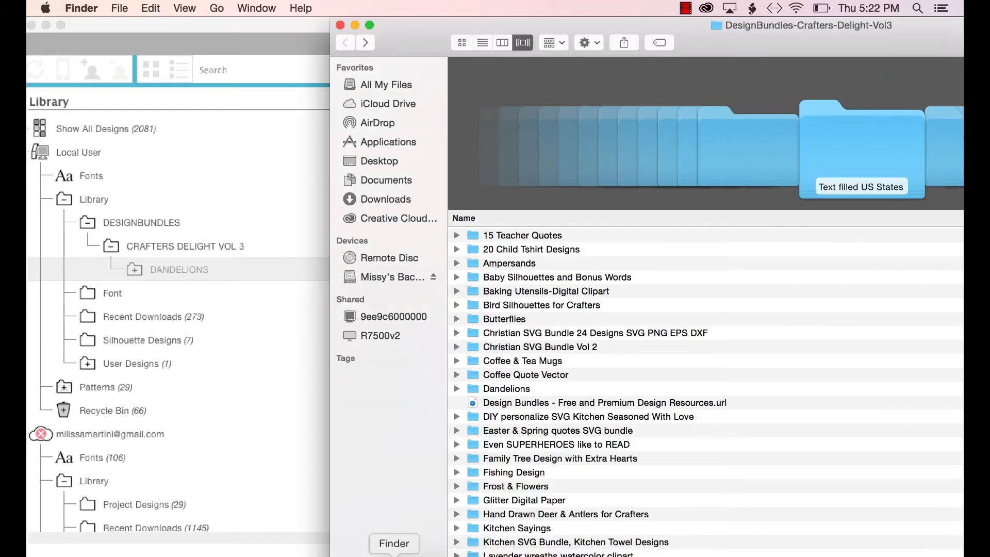
scroll(513, 402, "down", 10)
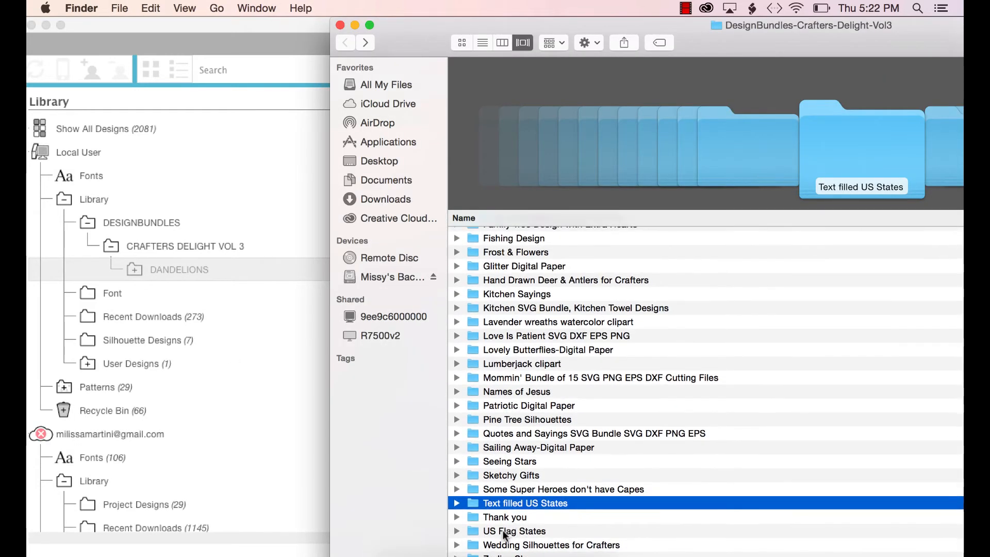
left_click(537, 556)
scroll(546, 519, "down", 5)
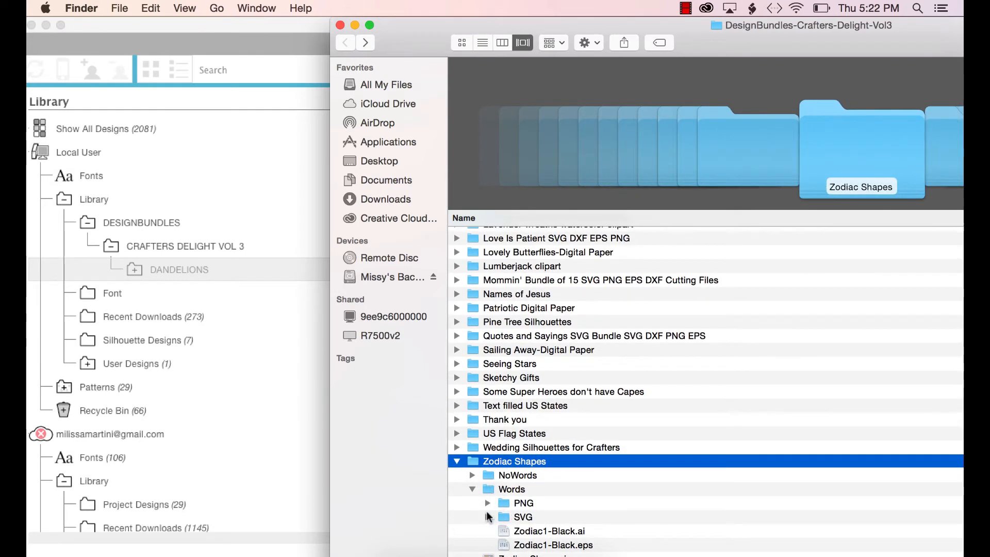
left_click(487, 516)
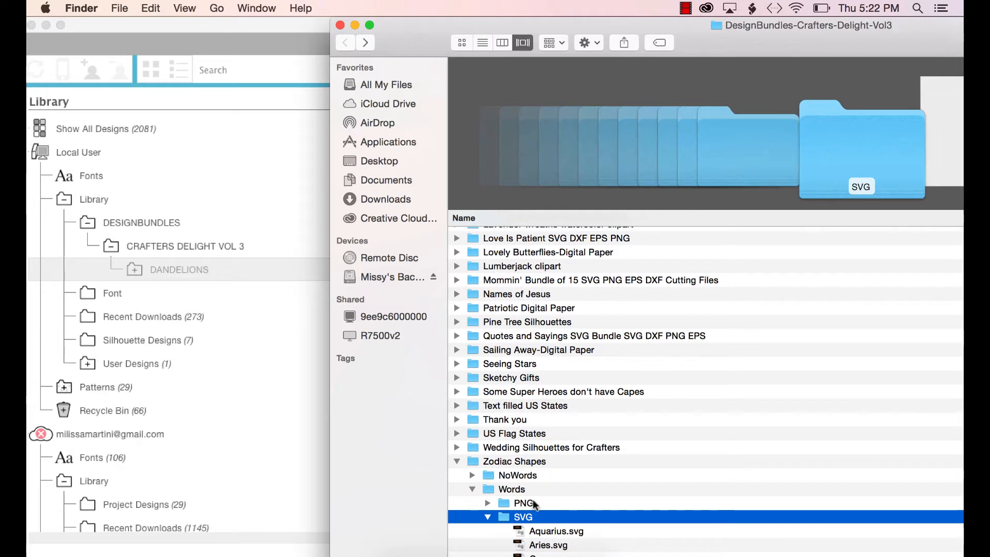
Switch back to Silhouette Studio and create a library folder named ZODIAC SHAPES inside CRAFTERS DELIGHT VOL 3
left_click(175, 244)
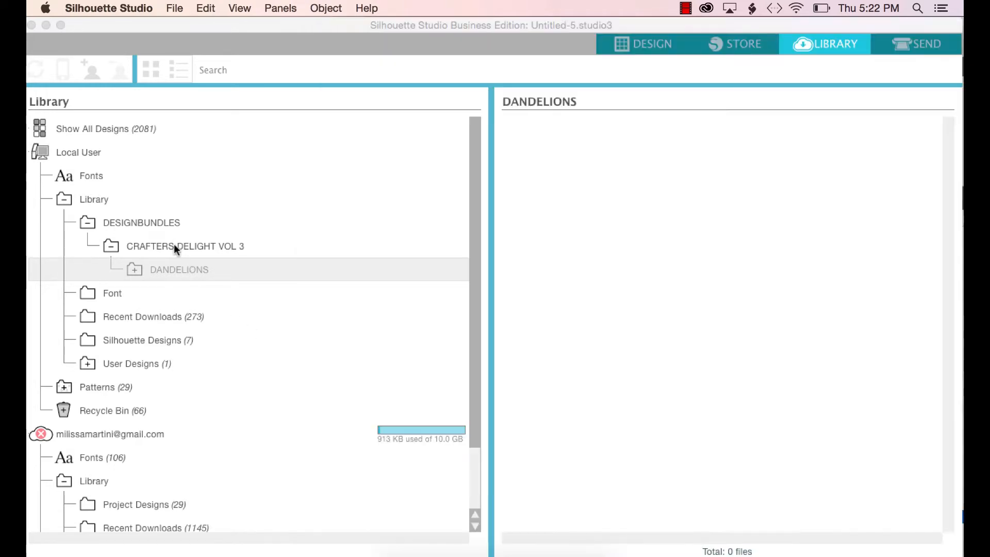
left_click(174, 246)
right_click(177, 244)
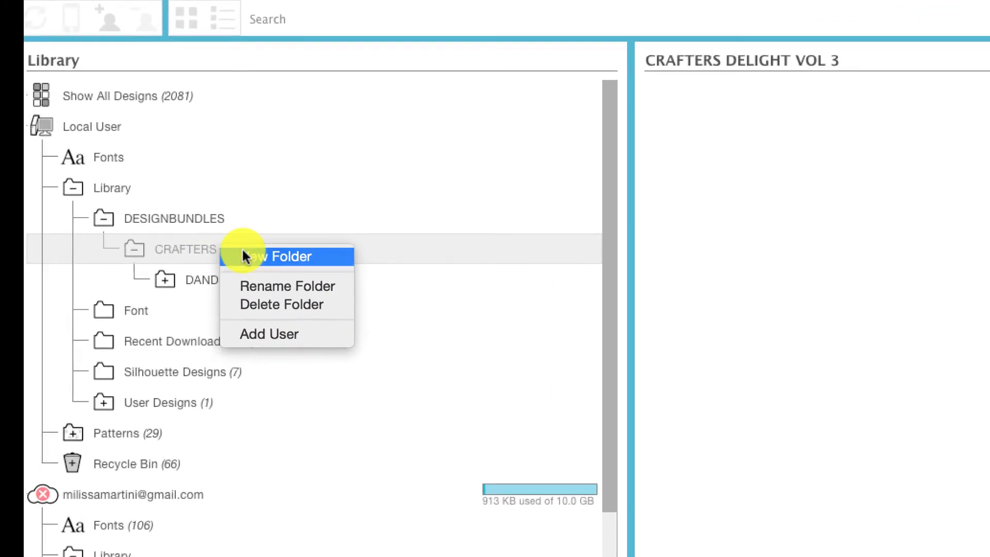
left_click(245, 255)
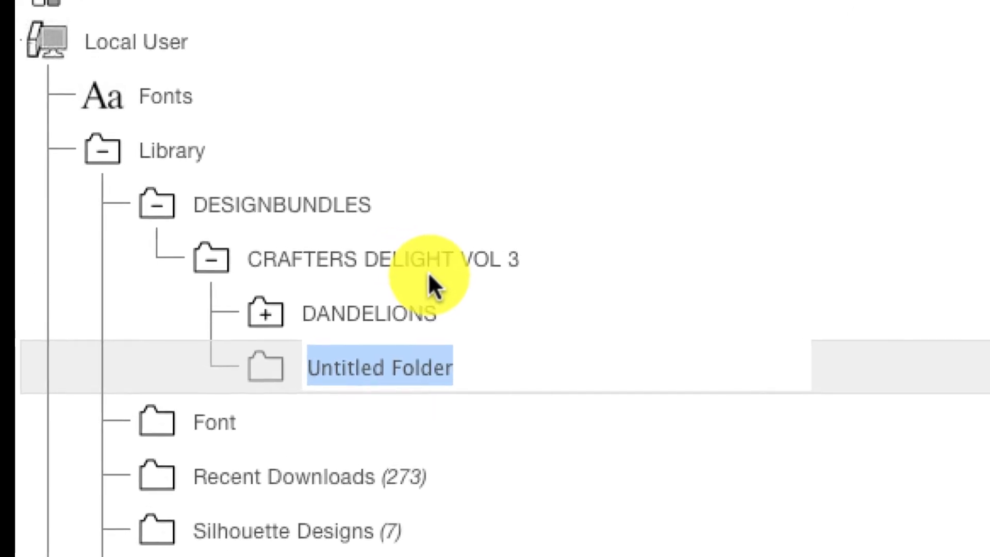
type("ZODI")
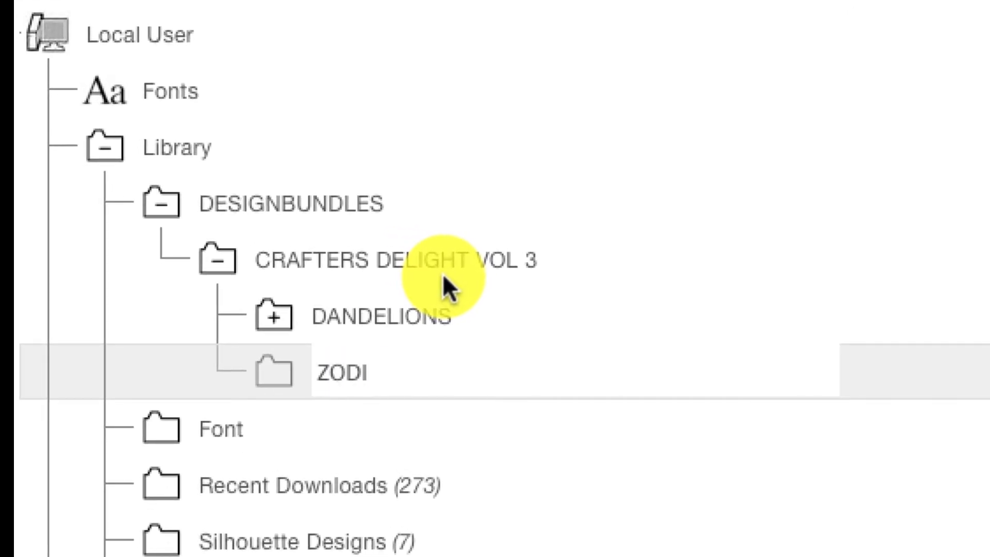
type("AC SHAPE")
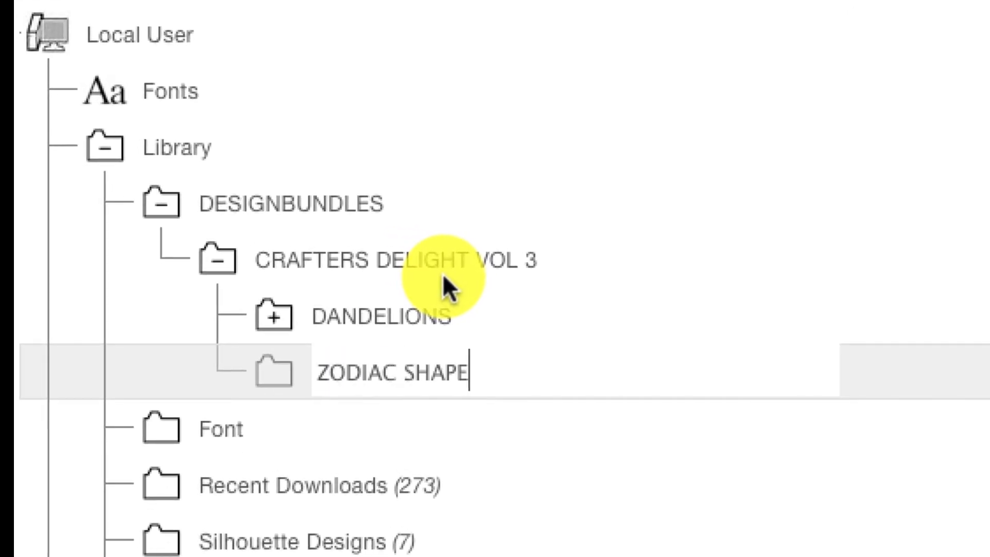
type("S")
key("Return")
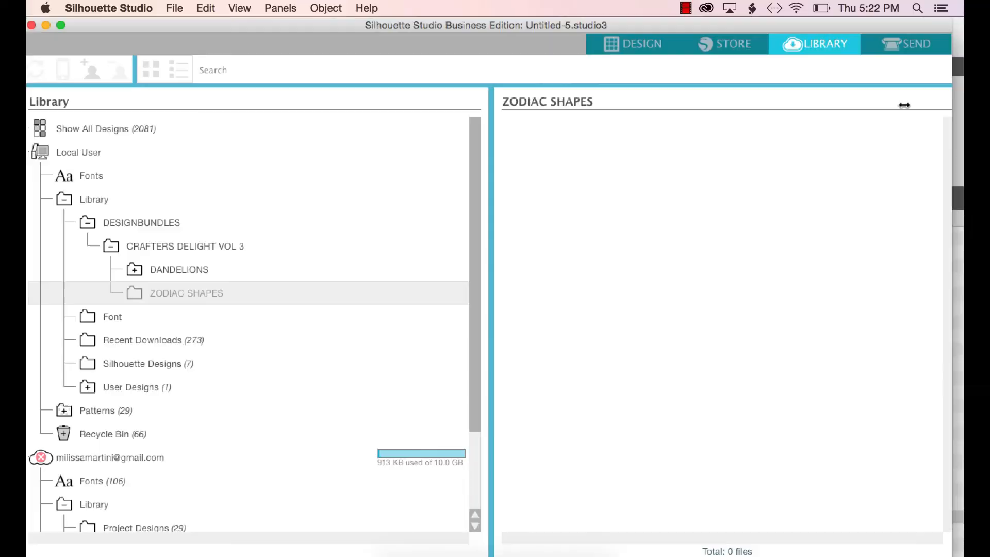
Narrow the library window and place the Finder window beside it so both are visible
left_click_drag(988, 107, 618, 107)
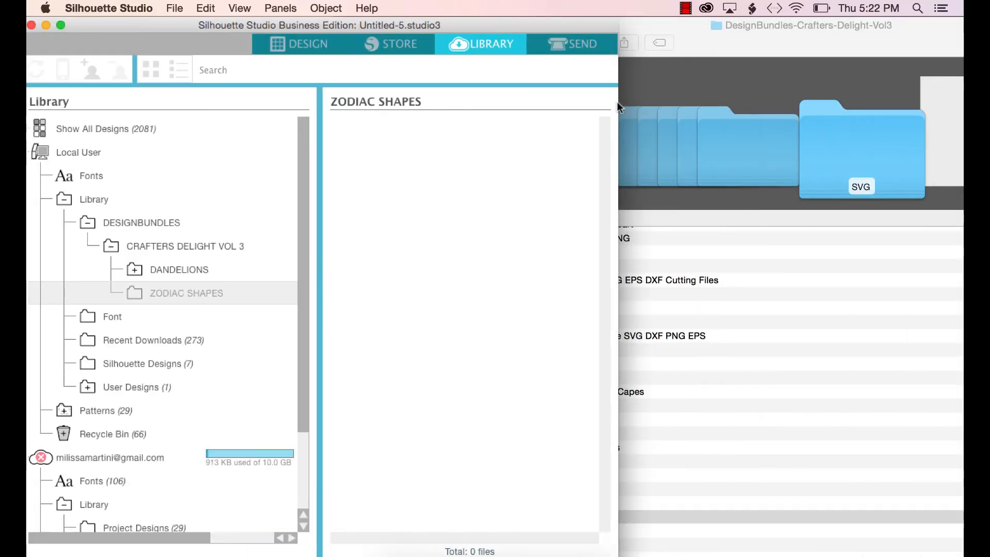
left_click_drag(617, 243, 526, 247)
left_click(660, 317)
left_click(660, 318)
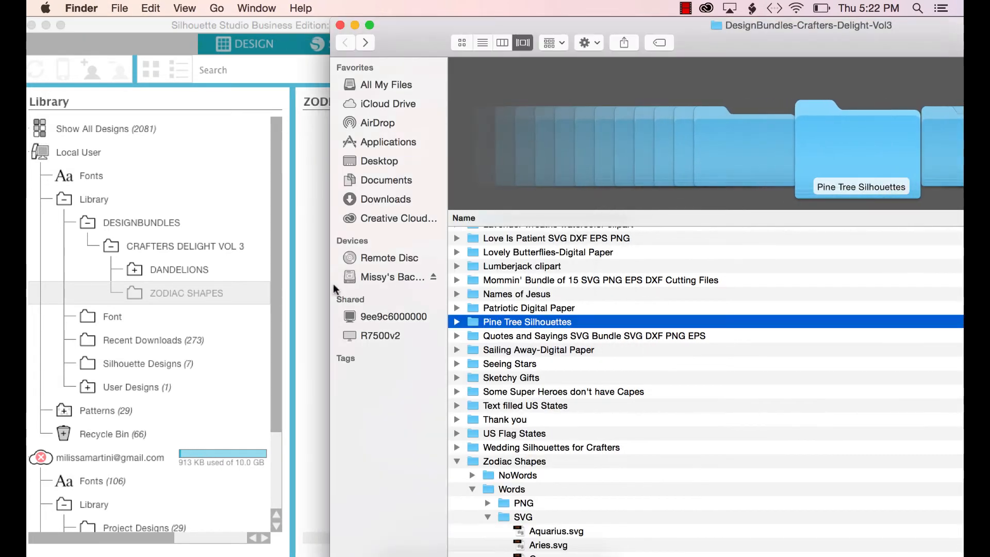
left_click_drag(383, 286, 565, 286)
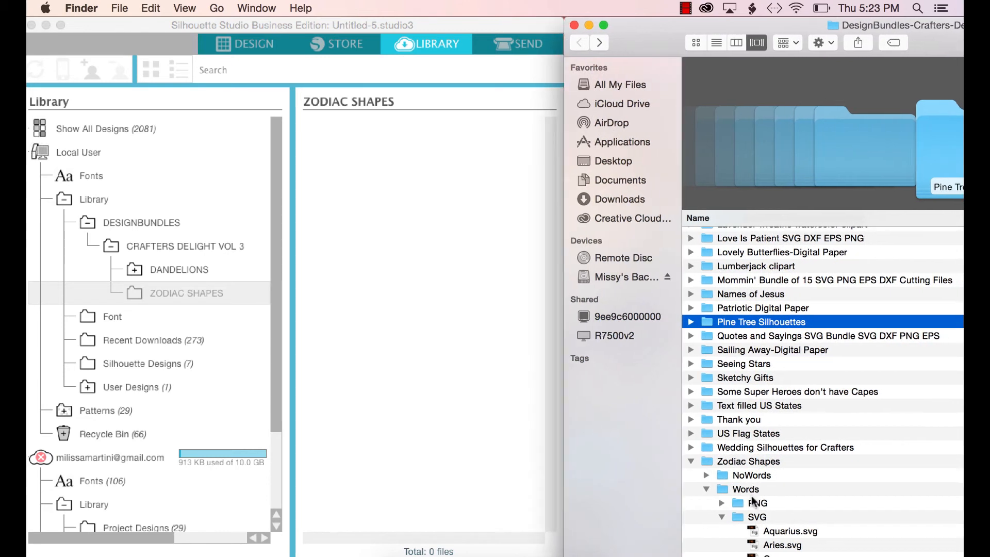
Import all SVG files from Aquarius.svg through Zodiac1-BlackFULL.svg into the ZODIAC SHAPES library folder
left_click(755, 515)
scroll(754, 512, "down", 8)
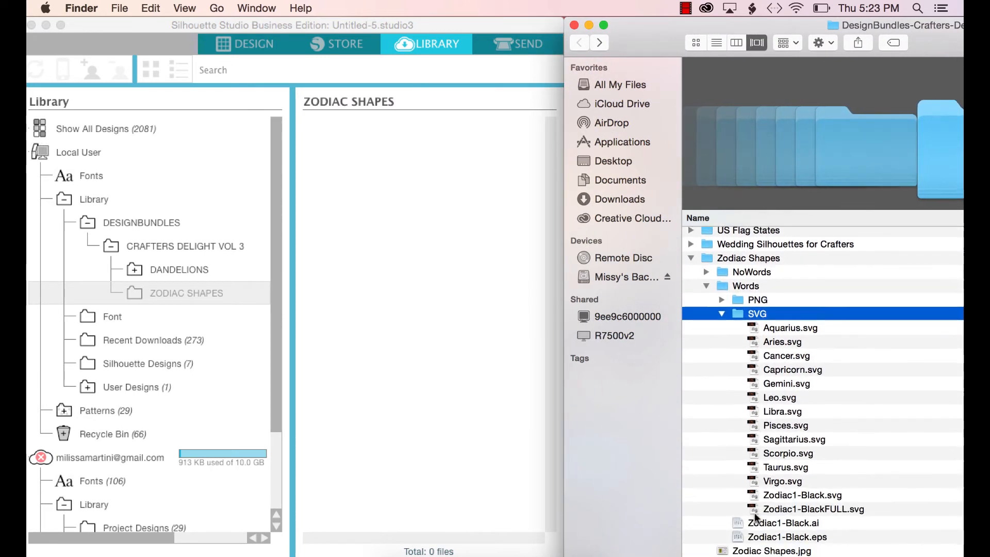
left_click(768, 335)
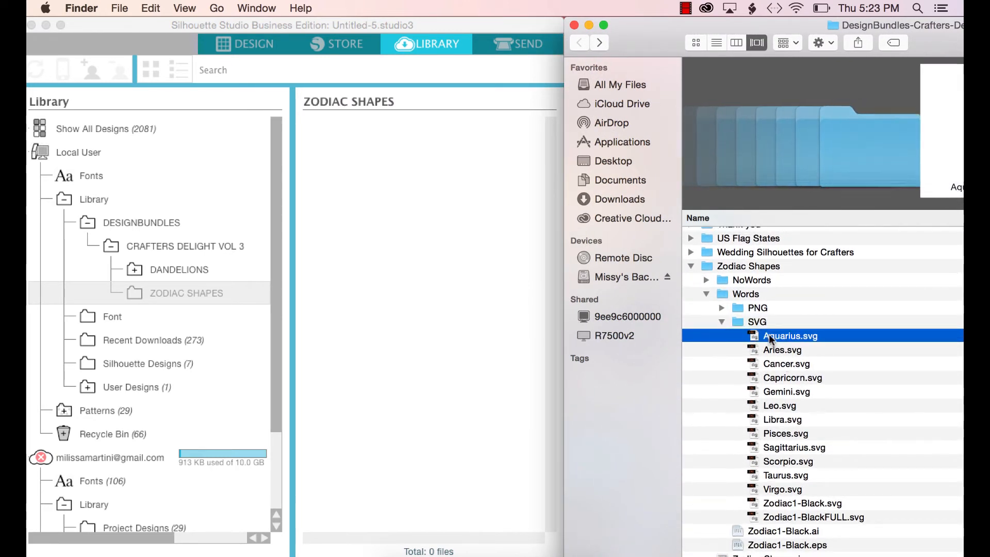
left_click(774, 515, "shift")
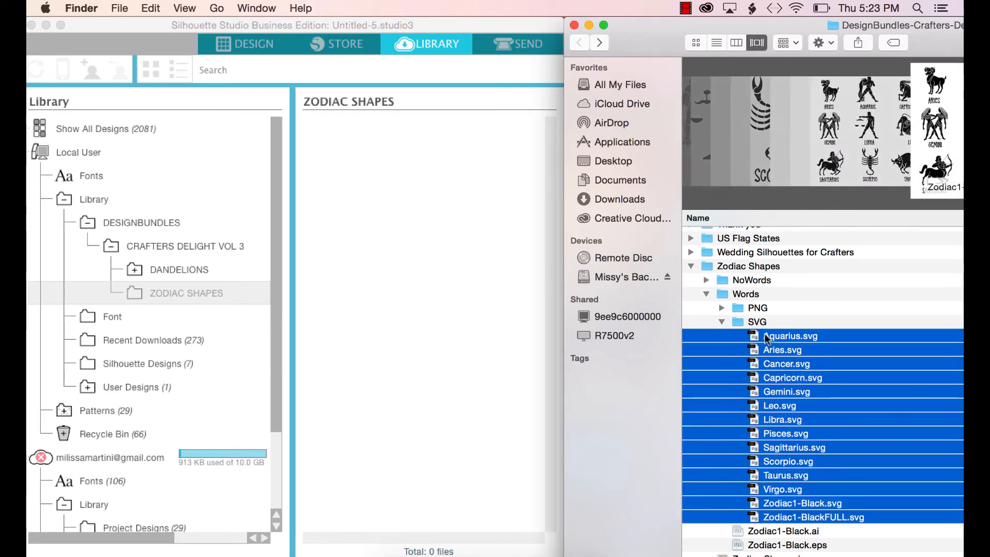
left_click_drag(764, 333, 435, 277)
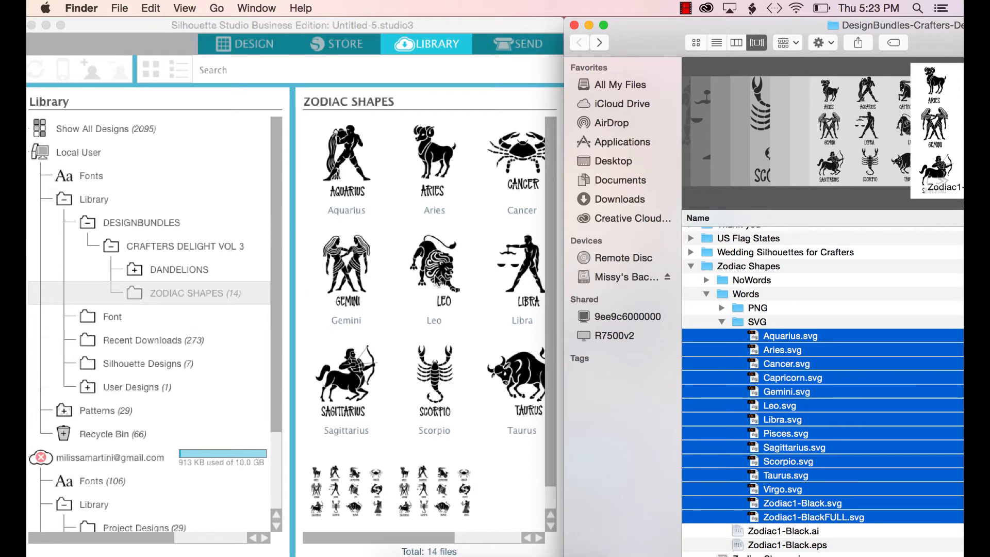
Widen the library window and open the Leo design from the ZODIAC SHAPES folder
left_click(494, 119)
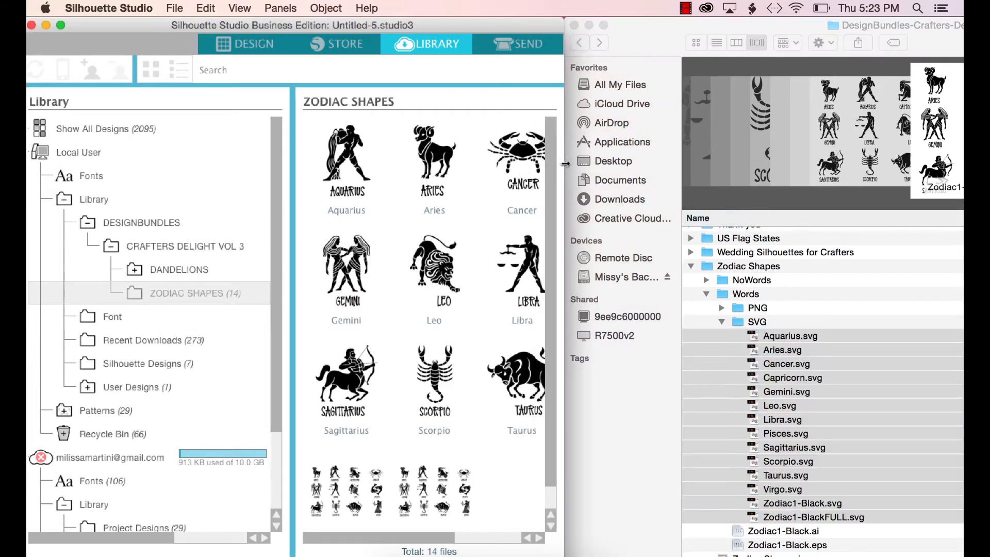
left_click_drag(566, 164, 835, 164)
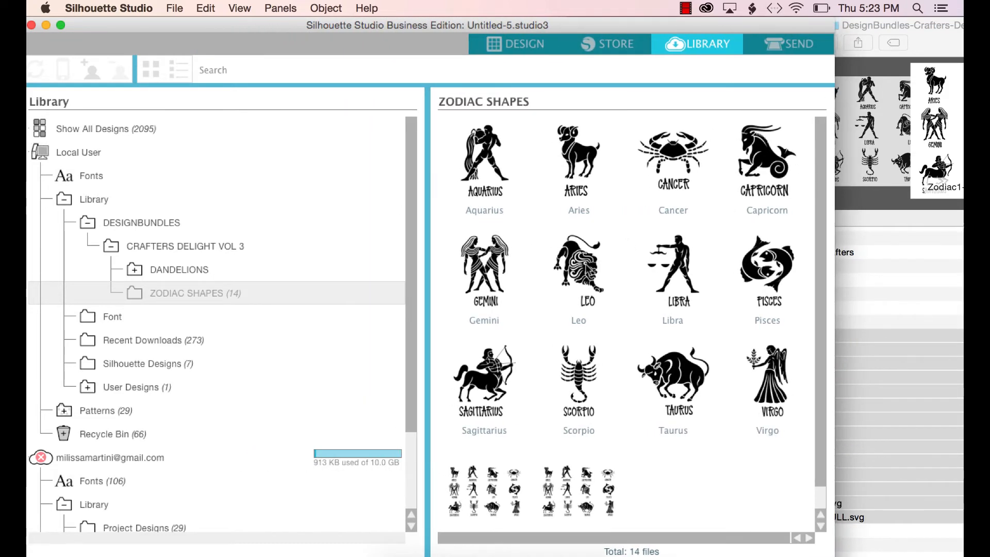
double_click(586, 264)
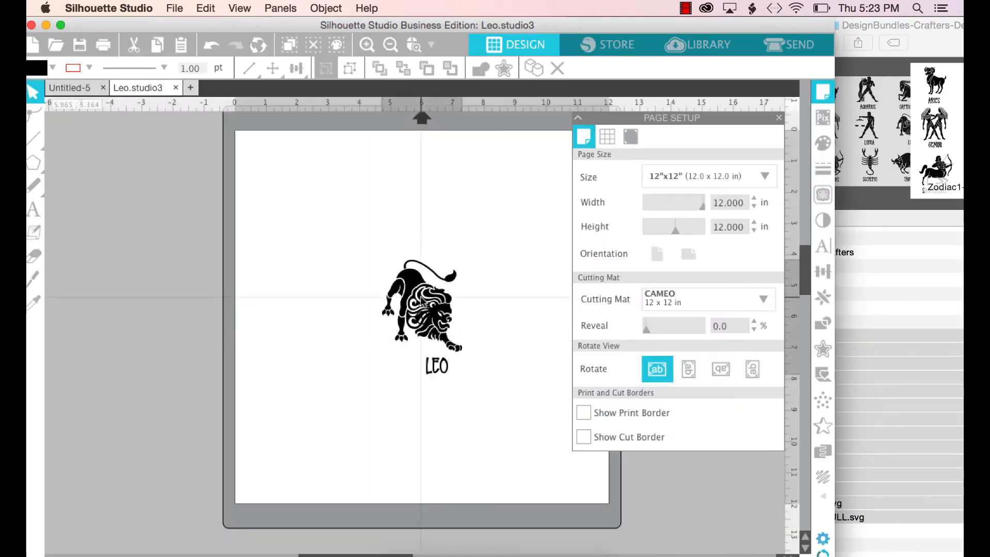
Select the Leo design, check its cut lines in the Send workspace, and return to the design page
left_click(422, 302)
left_click(794, 42)
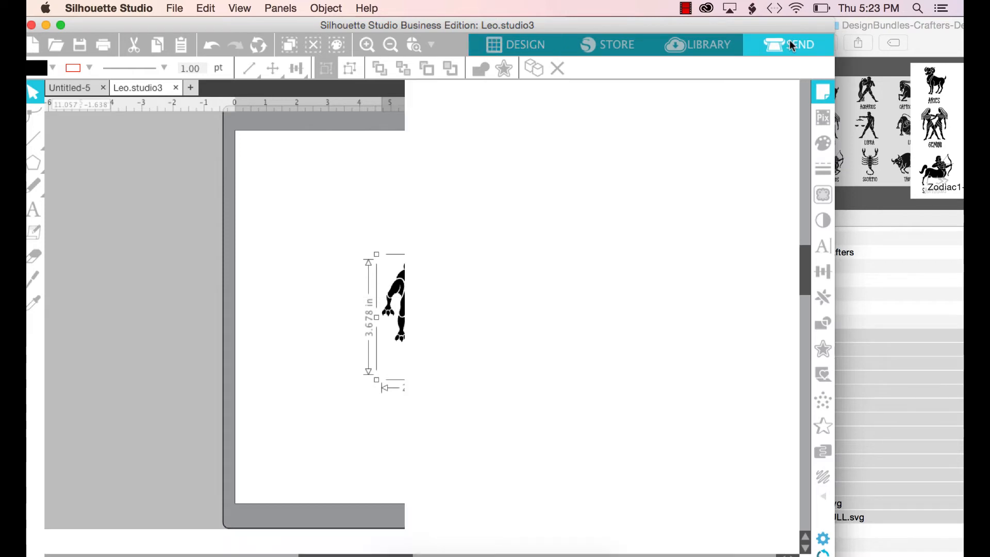
left_click(449, 147)
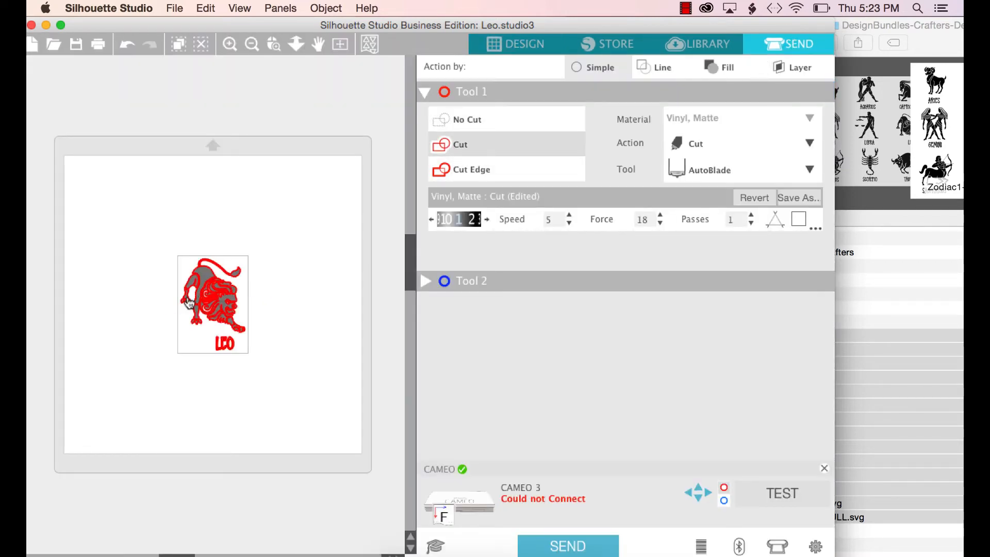
left_click(533, 44)
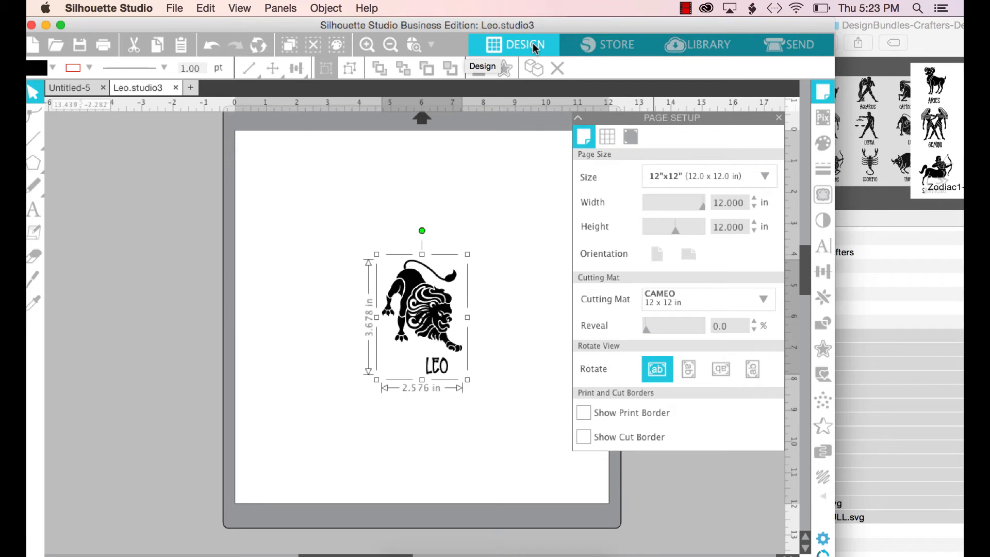
left_click(117, 147)
Reopen the design library and bring the Finder window with the Zodiac Shapes files to the front
left_click(175, 8)
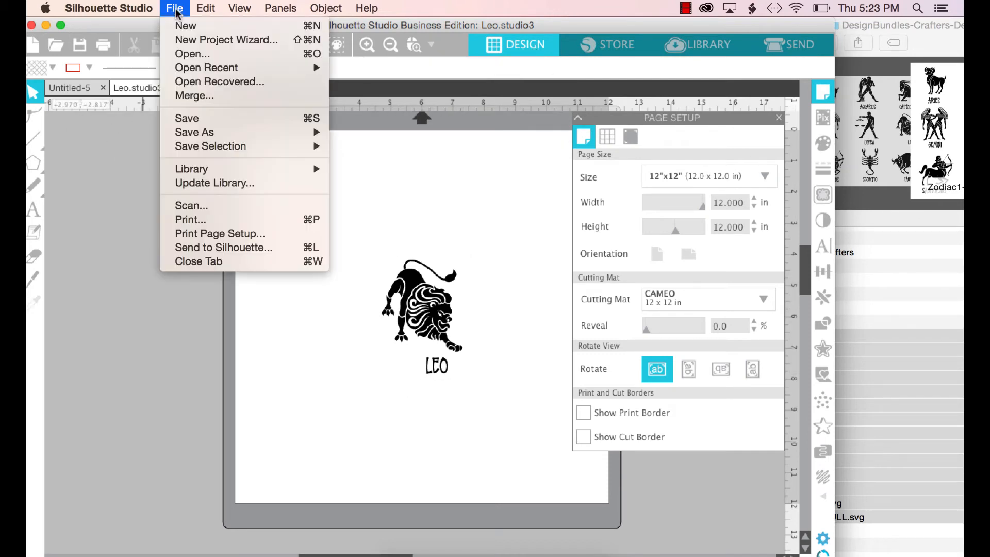
mouse_move(248, 168)
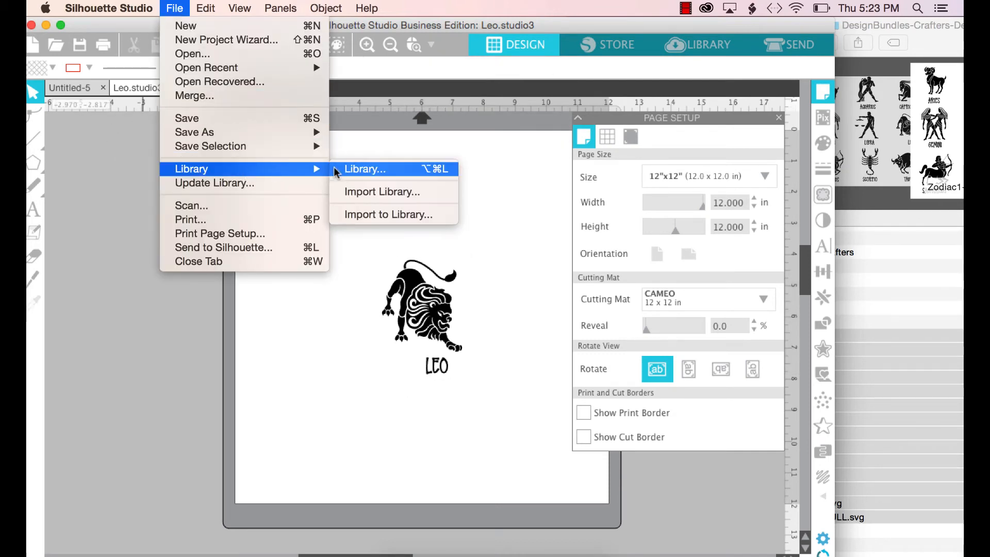
left_click(347, 168)
left_click(872, 288)
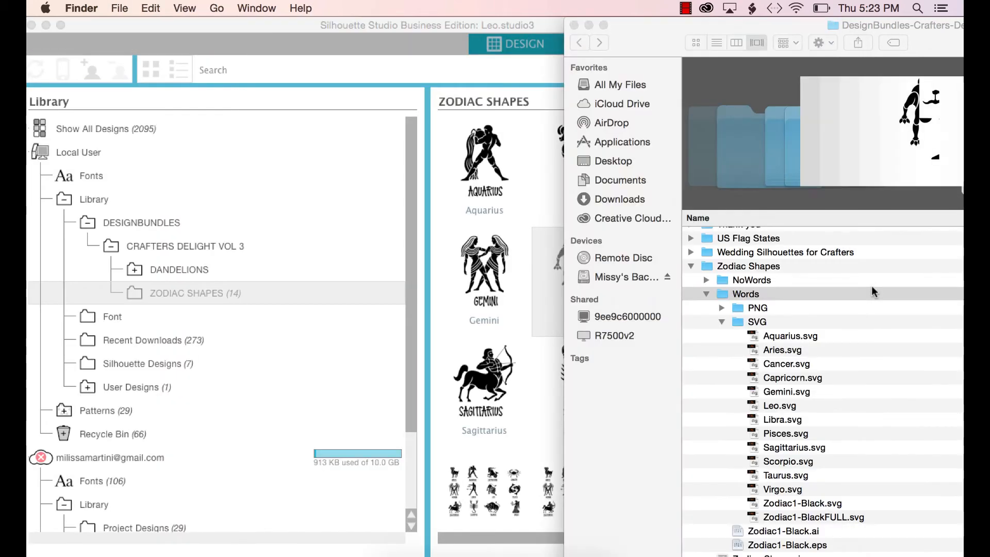
Collapse the Zodiac Shapes folder in Finder and expand Wedding Silhouettes for Crafters down to its SVG files
left_click(758, 273)
left_click(691, 266)
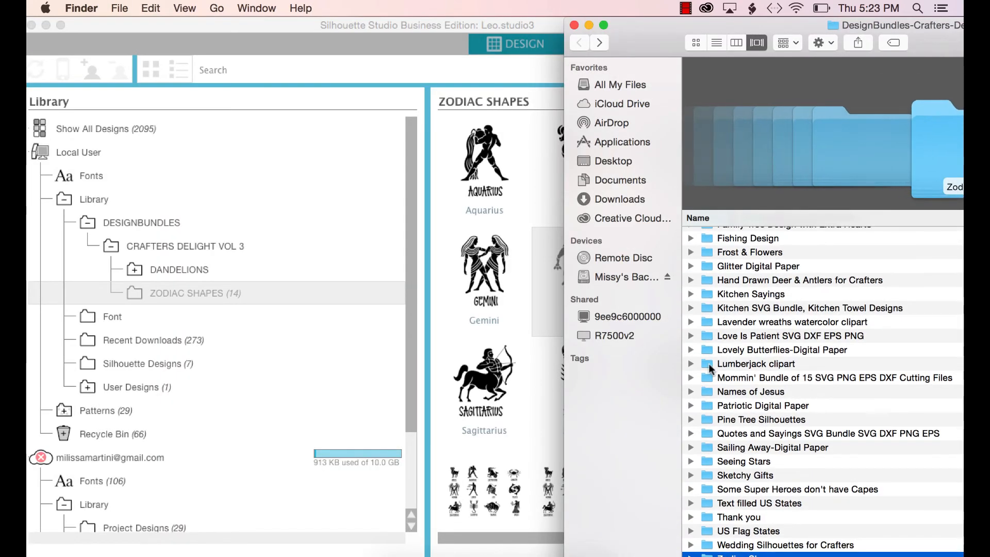
left_click(692, 546)
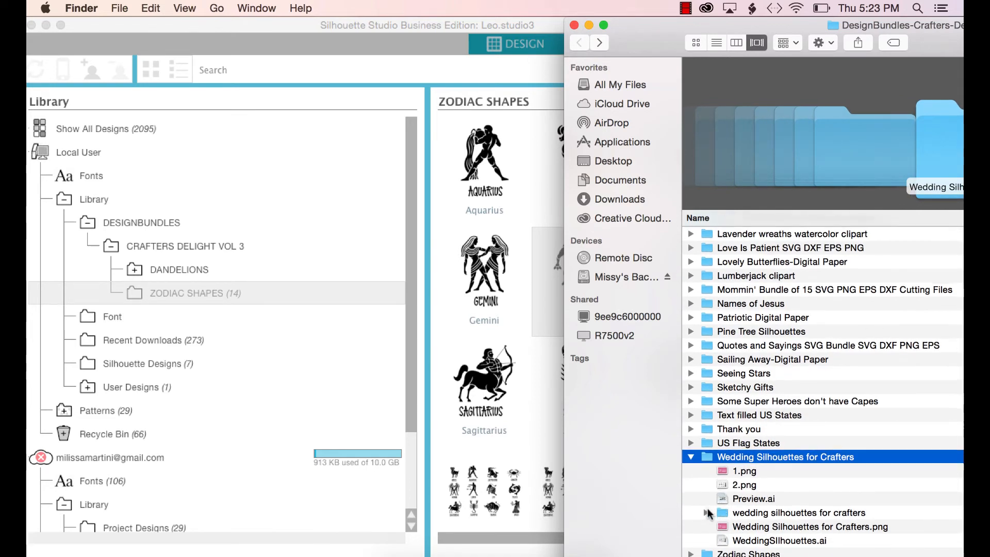
left_click(707, 517)
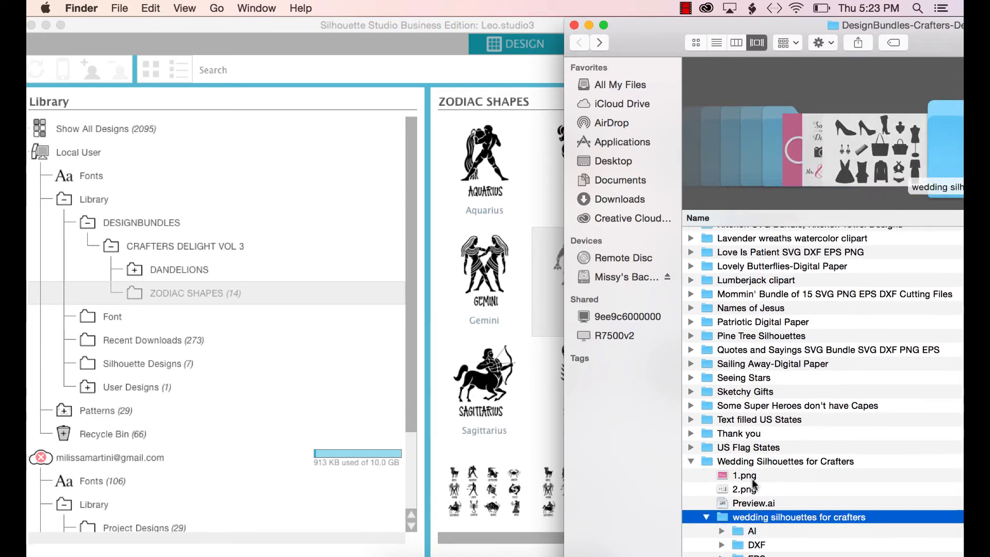
left_click(722, 516)
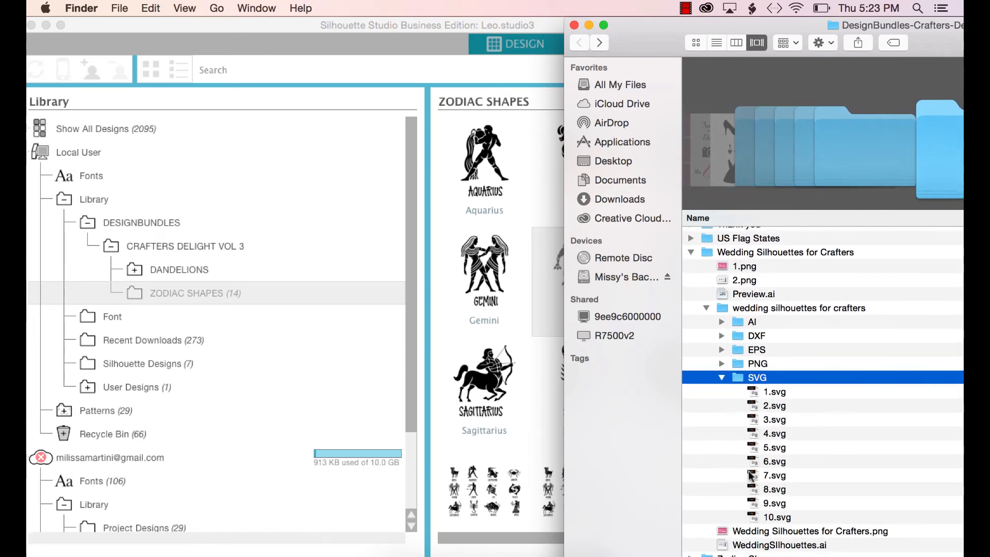
Create a folder named WEDDING SILHOUETTES inside the CRAFTERS DELIGHT VOL 3 folder of the Silhouette Studio library
left_click(164, 241)
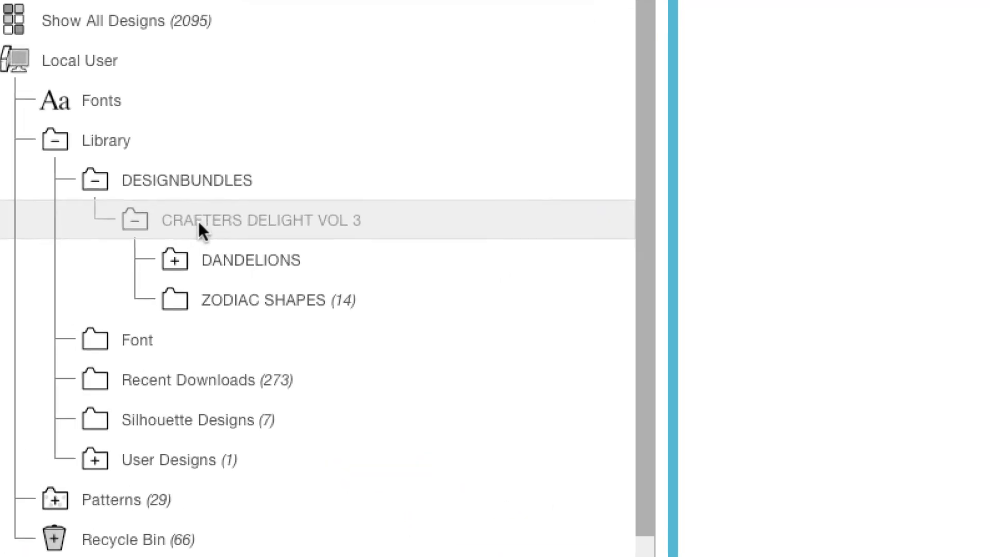
right_click(149, 246)
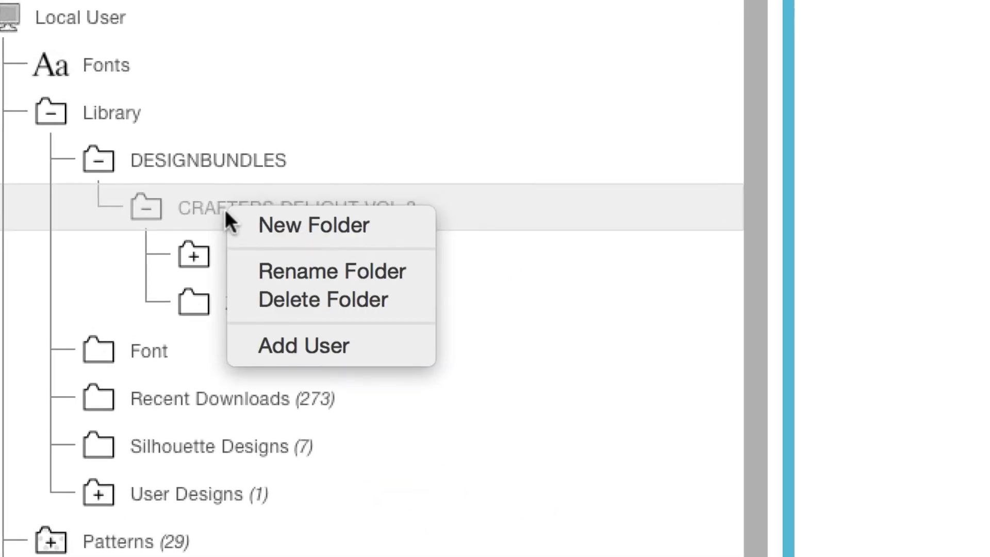
left_click(259, 225)
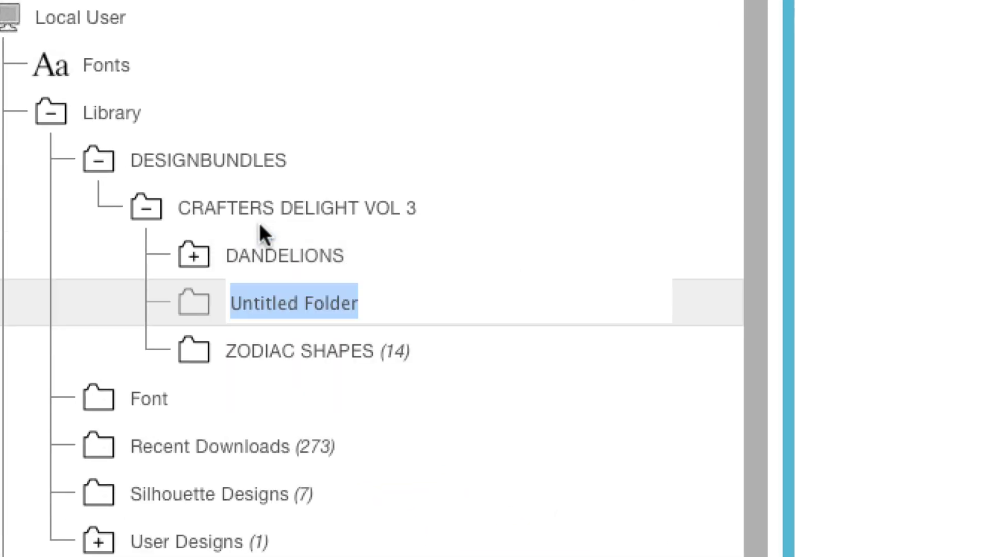
type("WEDDING S")
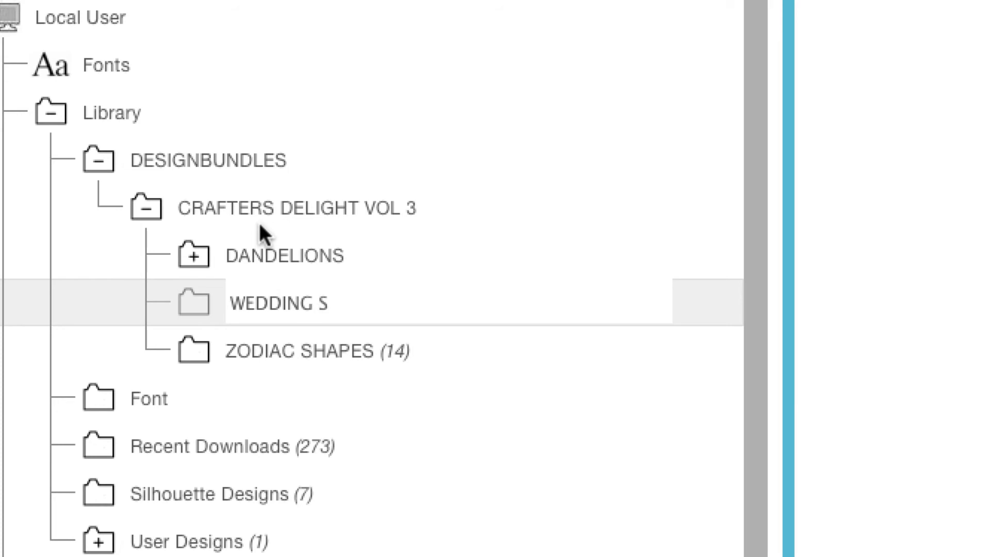
type("ILHOUETTE")
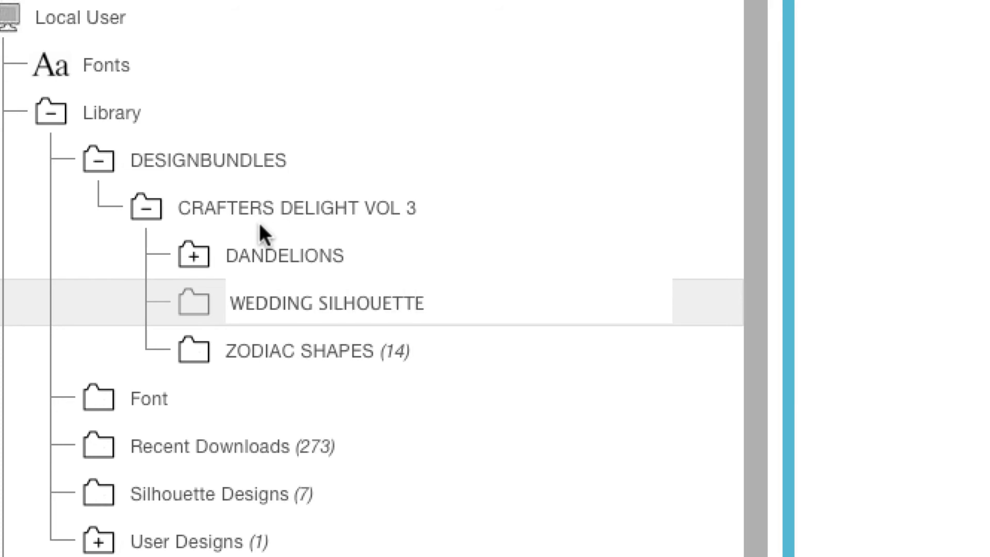
type("S")
key("Return")
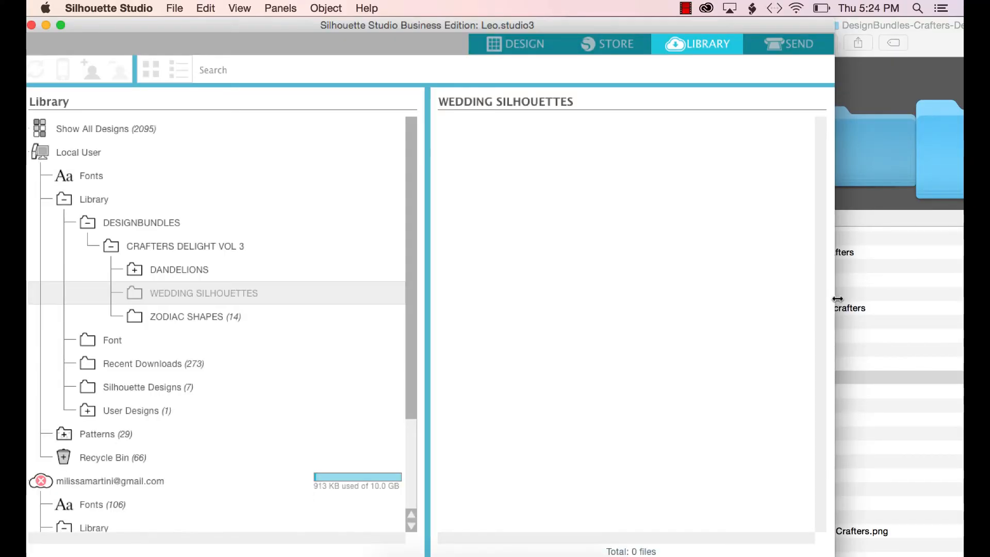
Narrow the library window to uncover the Finder files and import 1.svg through 10.svg into the WEDDING SILHOUETTES folder
left_click_drag(836, 299, 492, 304)
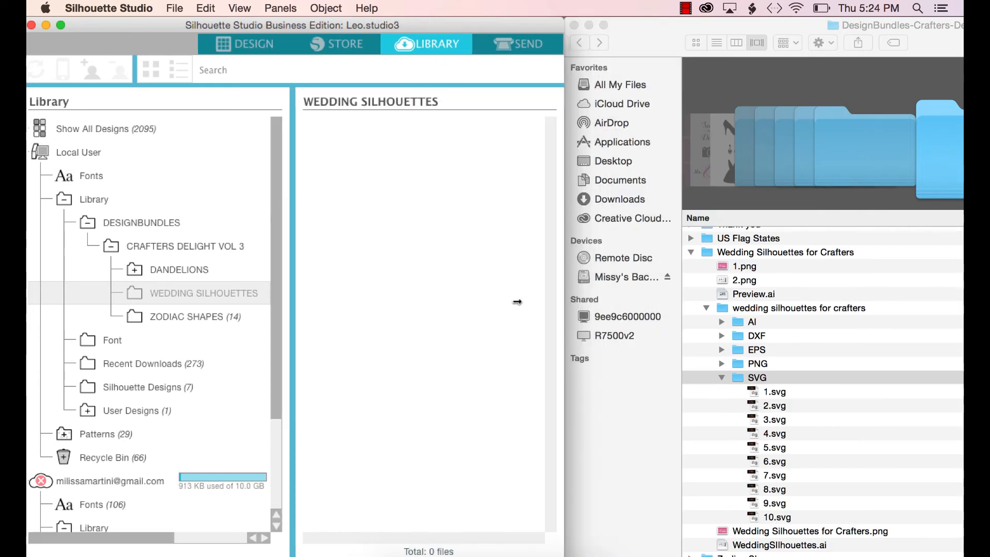
left_click(762, 393)
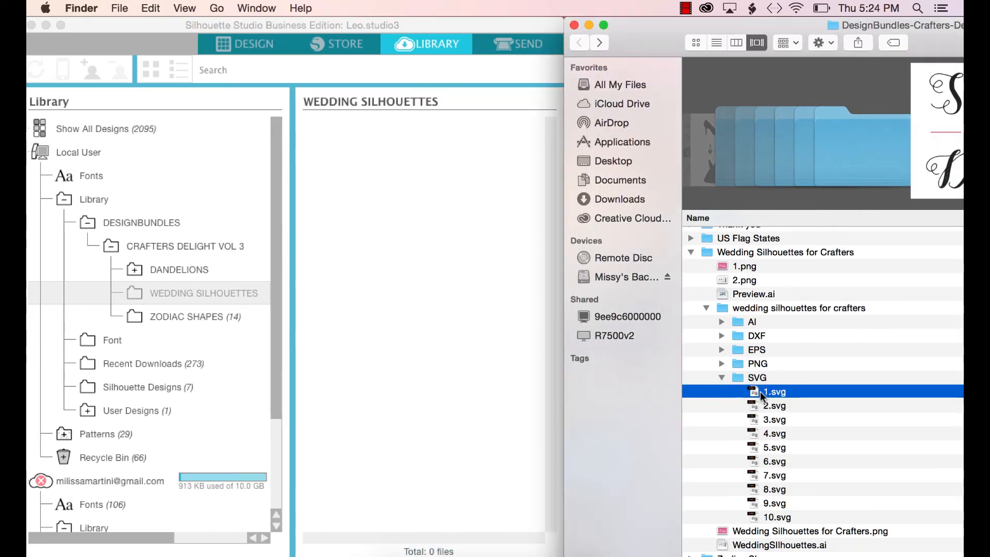
left_click(773, 517, "shift")
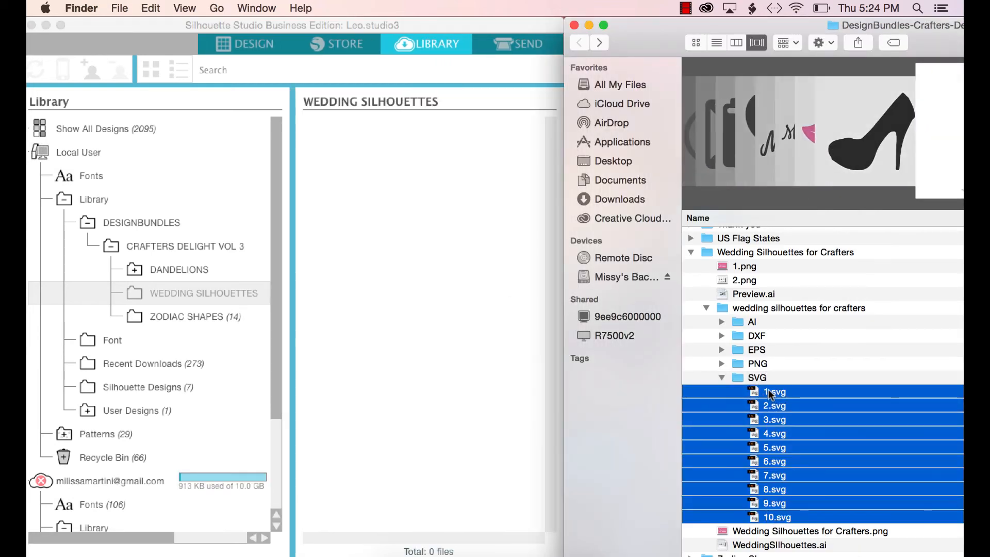
left_click_drag(768, 389, 456, 363)
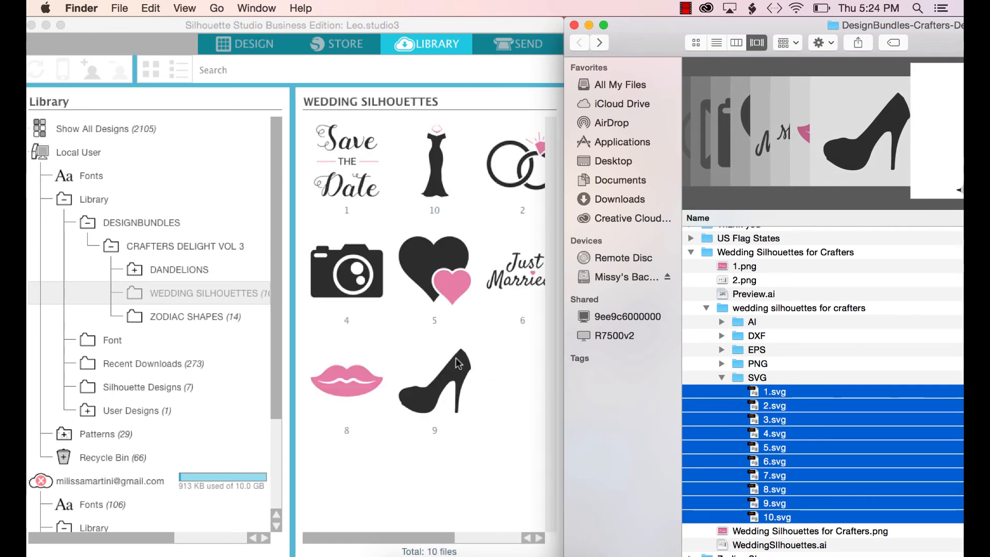
Close the Finder window and return to the Silhouette Studio library
left_click(478, 403)
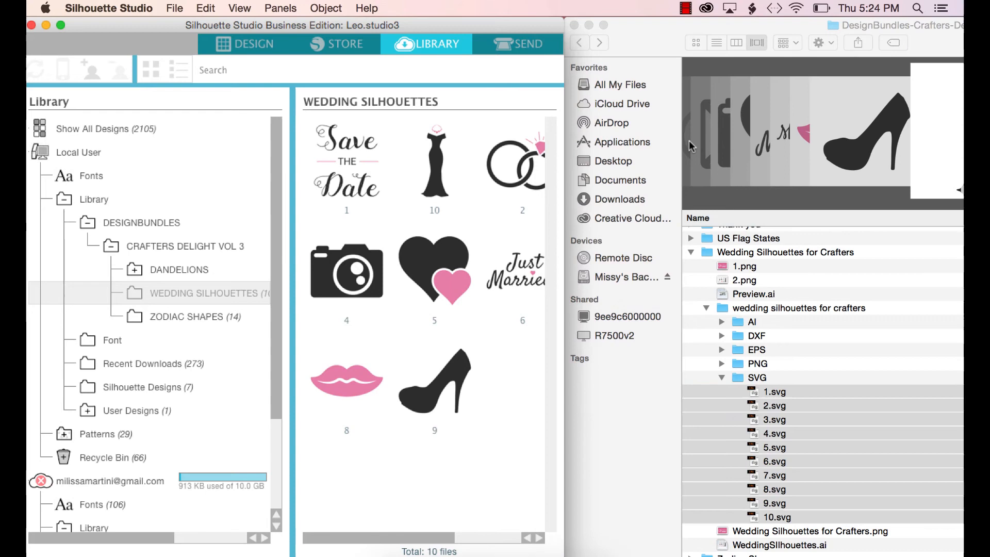
left_click(641, 38)
left_click(574, 25)
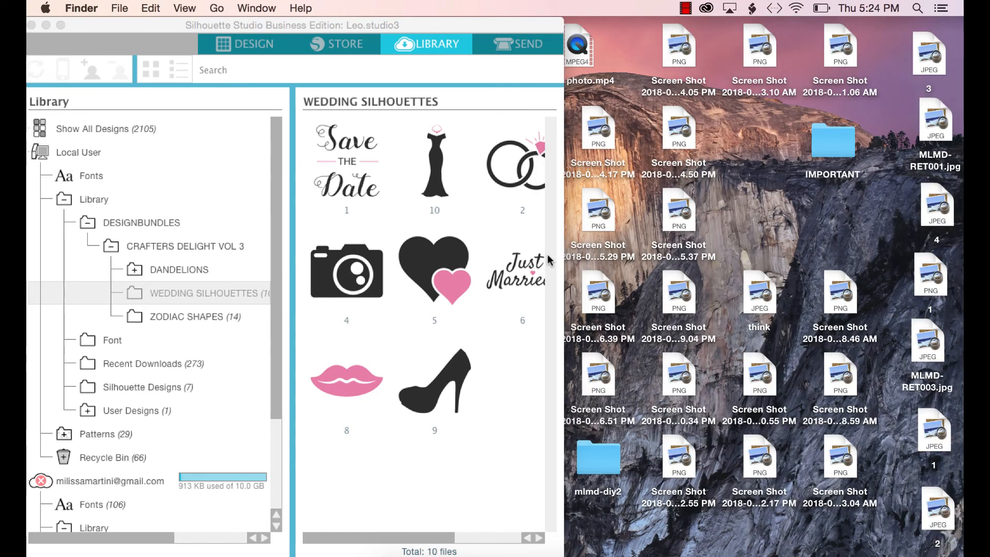
left_click(553, 75)
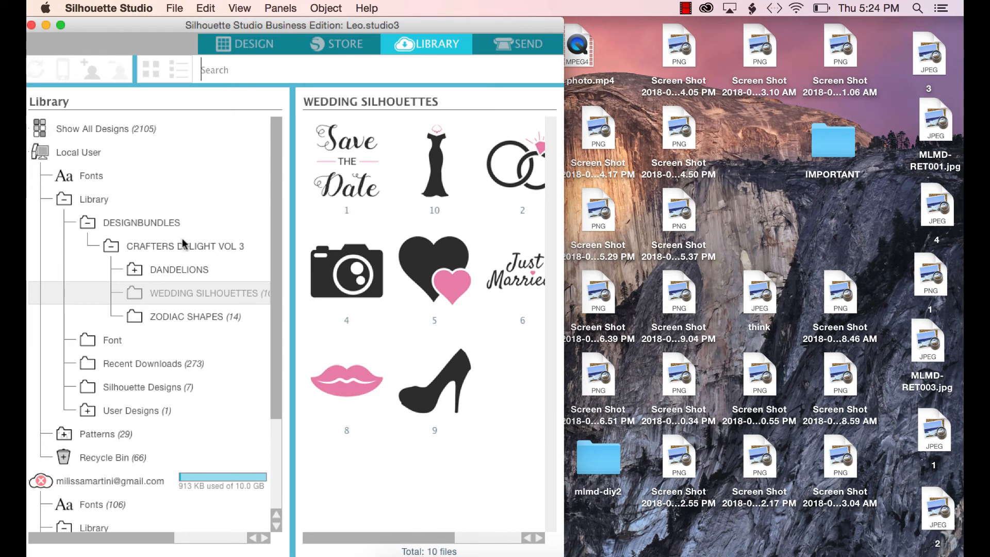
Open camera design 4 from the WEDDING SILHOUETTES folder, widen the window to the full screen and close the page setup options
double_click(356, 277)
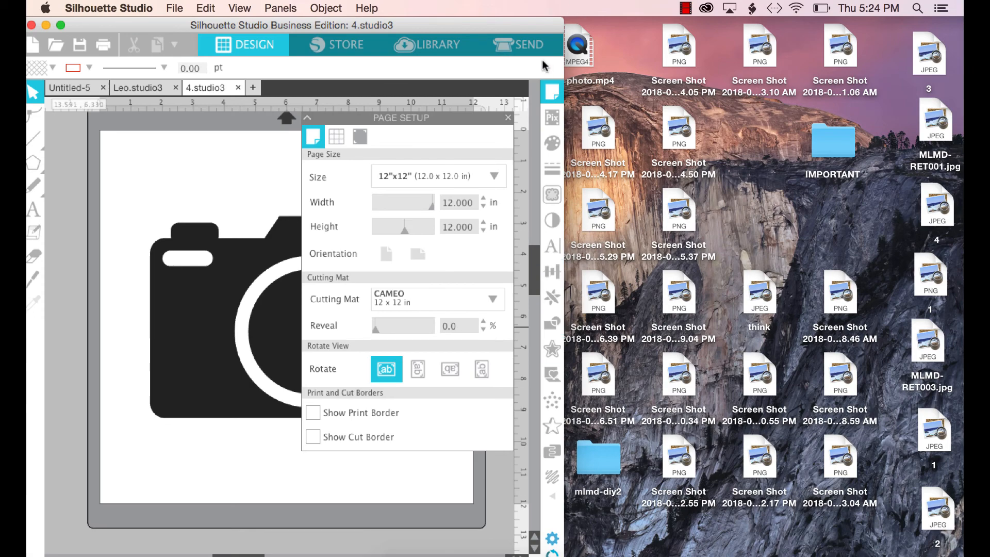
left_click_drag(562, 23, 964, 23)
left_click(909, 117)
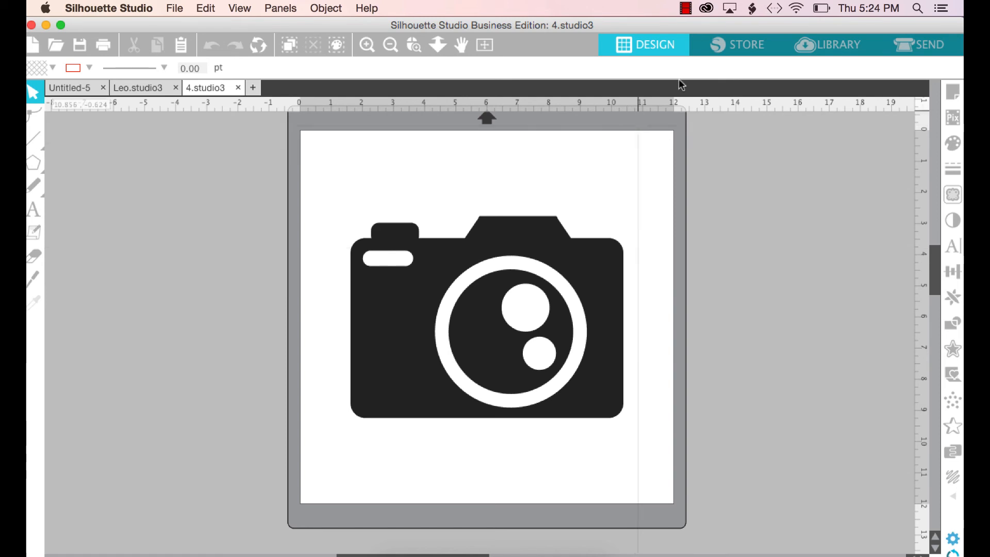
left_click(686, 9)
left_click(693, 25)
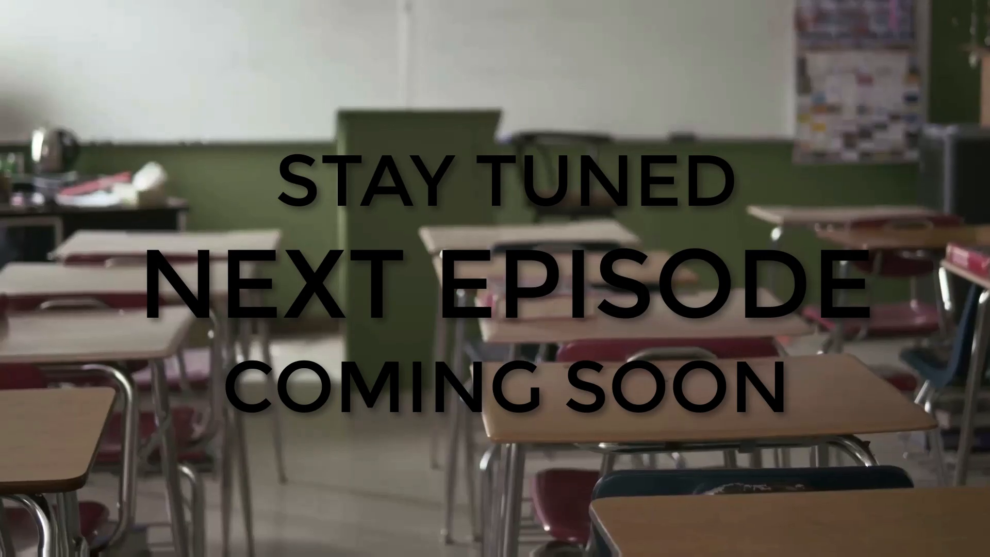